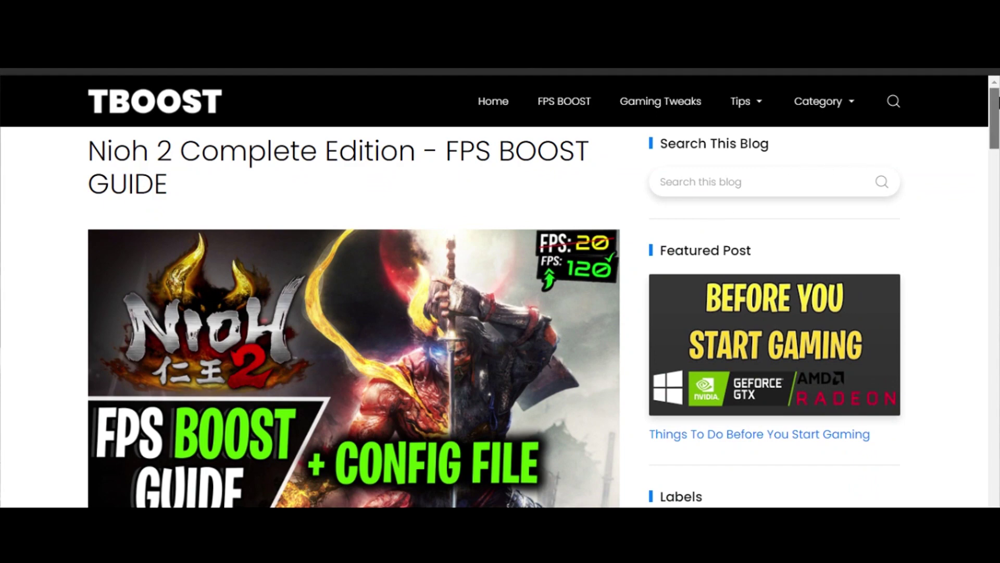
- Scroll the Nioh 2 guide down to its config link and download the Nioh 2 config file
scroll(996, 172, "down", 10)
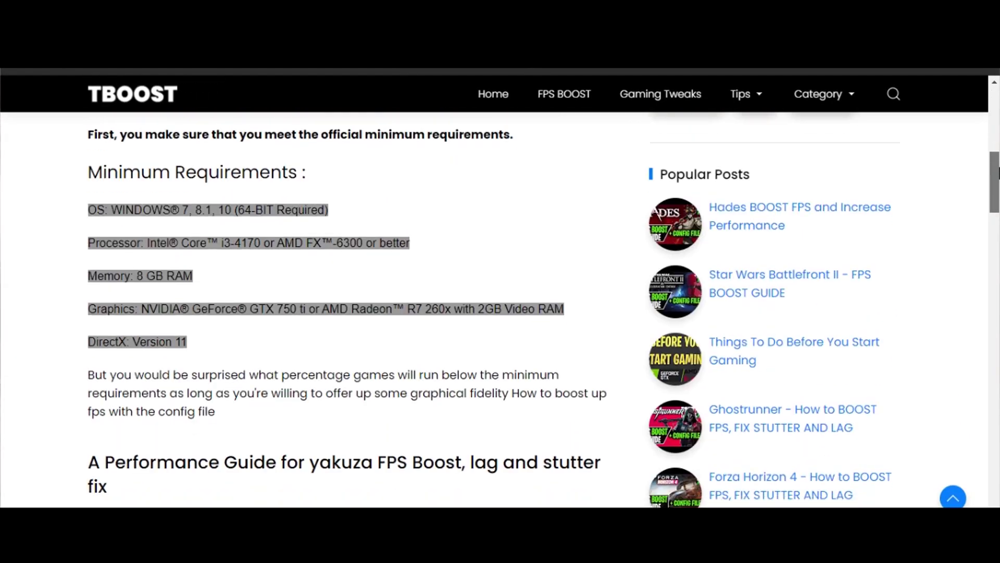
left_click_drag(997, 172, 996, 439)
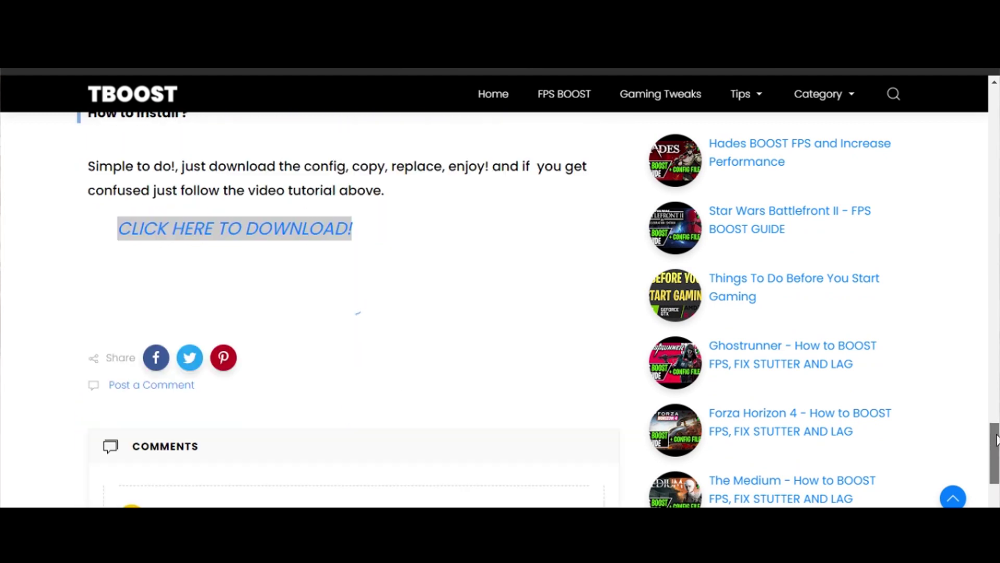
left_click(319, 230)
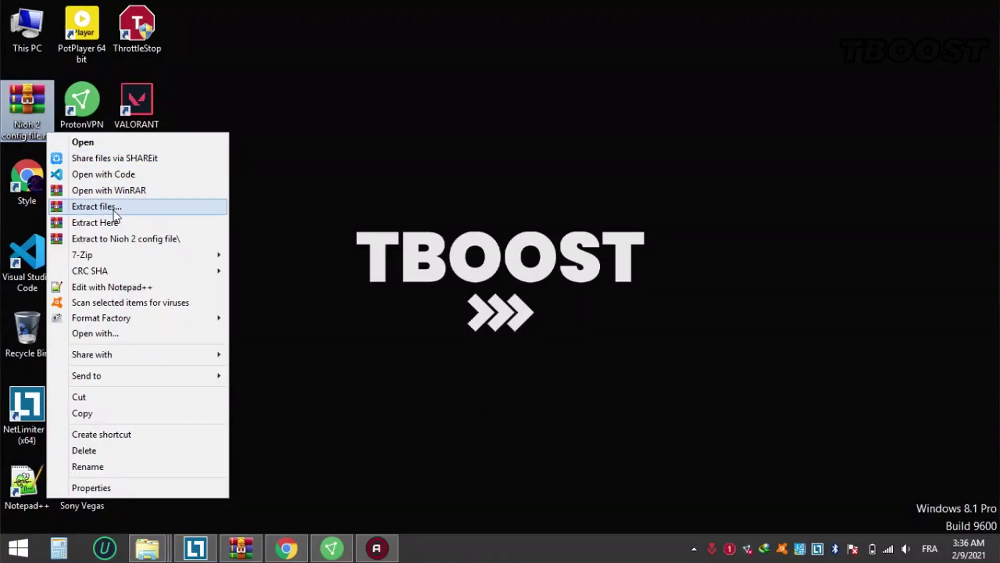
- Extract the config archive and copy the NIOH2 folder into Documents\KoeiTecmo, replacing existing files
left_click(150, 239)
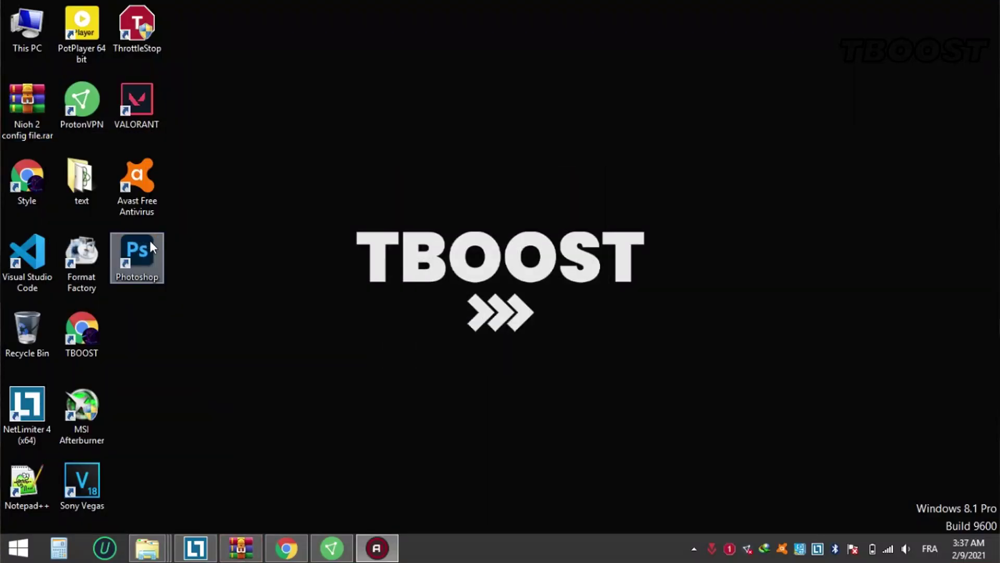
double_click(142, 320)
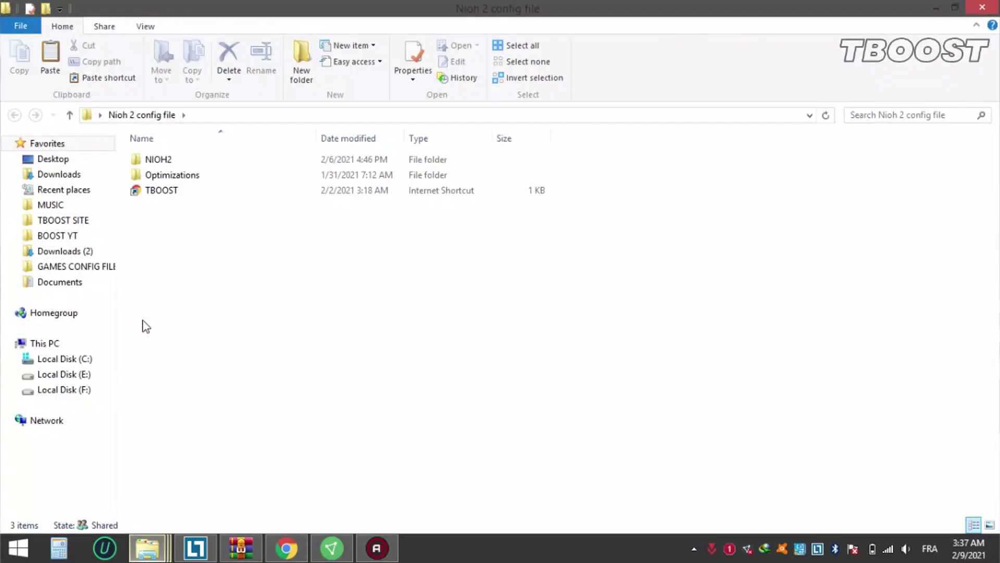
left_click(203, 155)
right_click(203, 154)
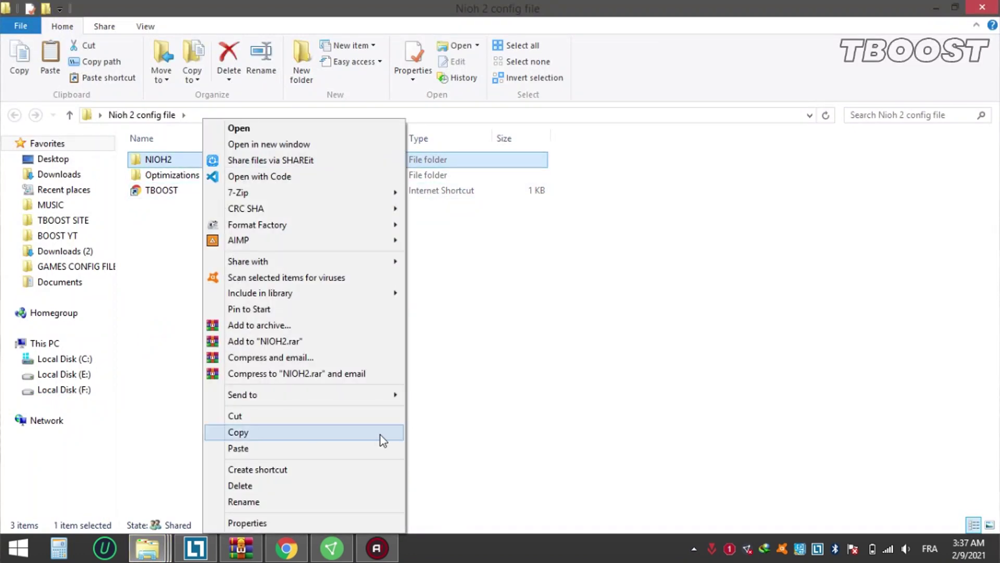
left_click(380, 435)
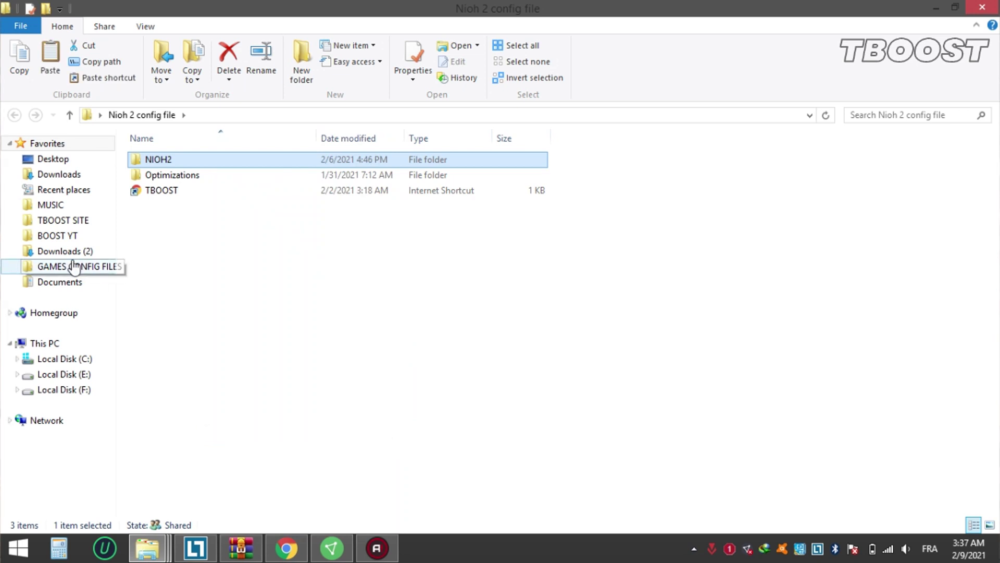
left_click(60, 283)
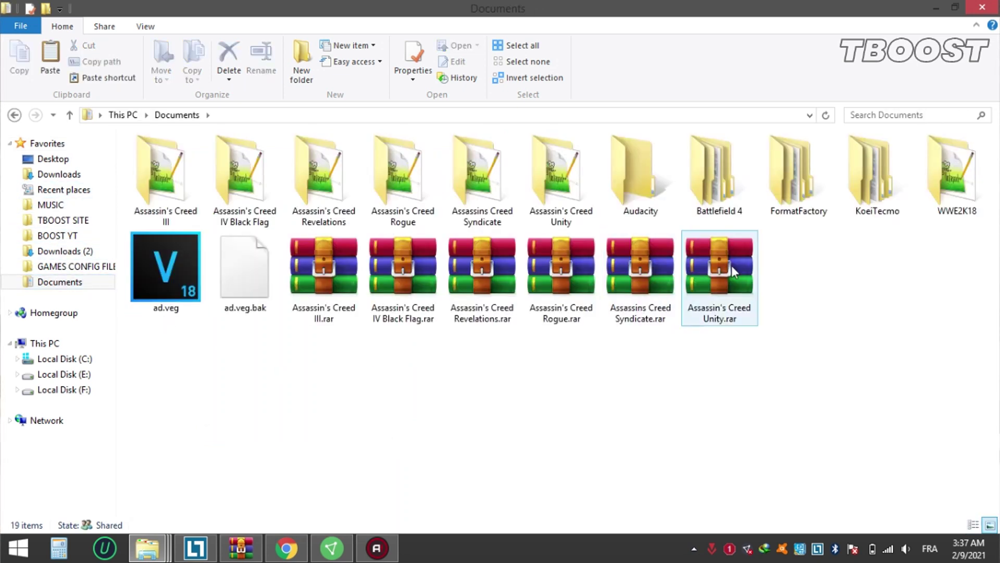
double_click(873, 189)
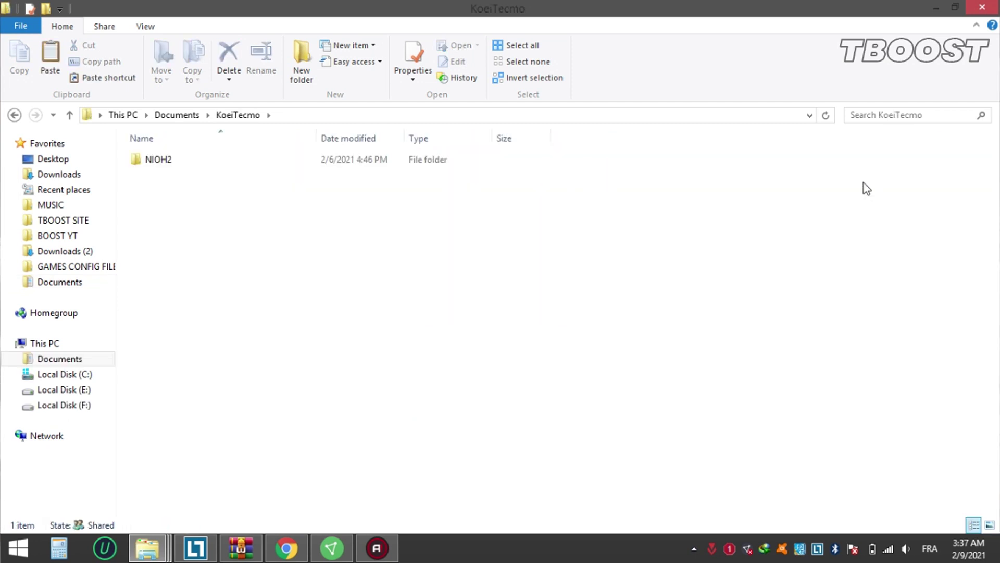
right_click(600, 189)
left_click(686, 285)
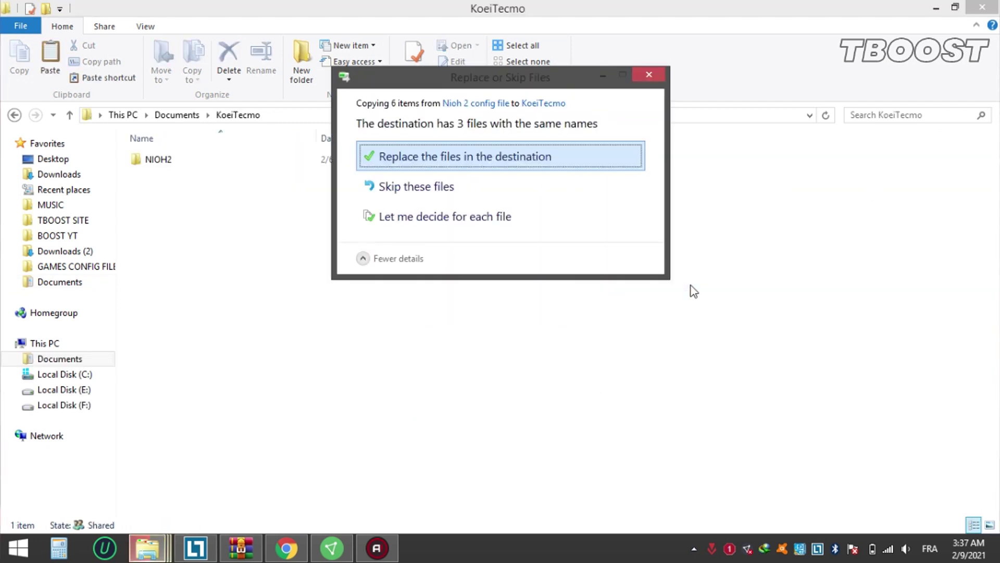
left_click(478, 163)
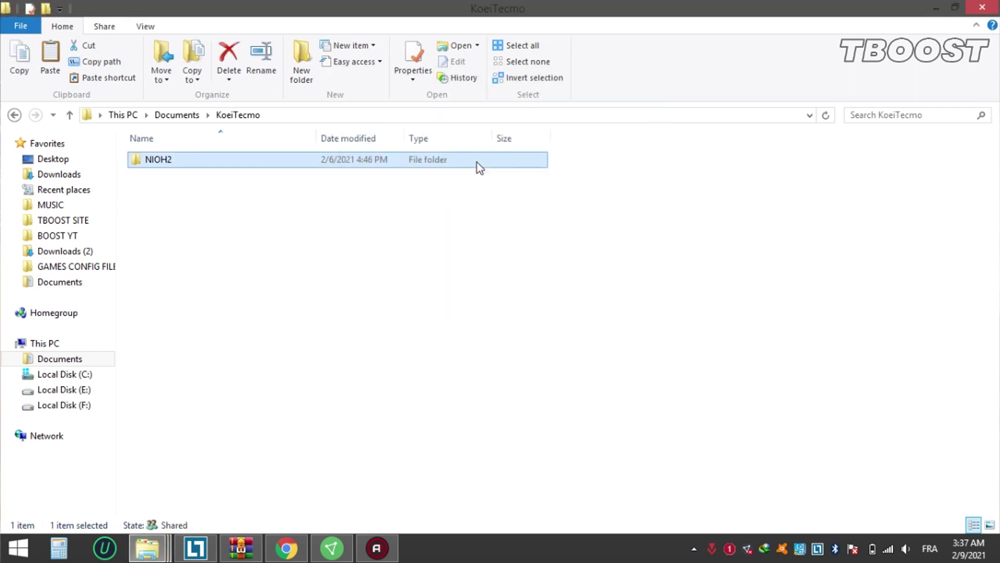
- Mark NIOH2's config.xml as read-only in its Properties
double_click(486, 164)
left_click(476, 169)
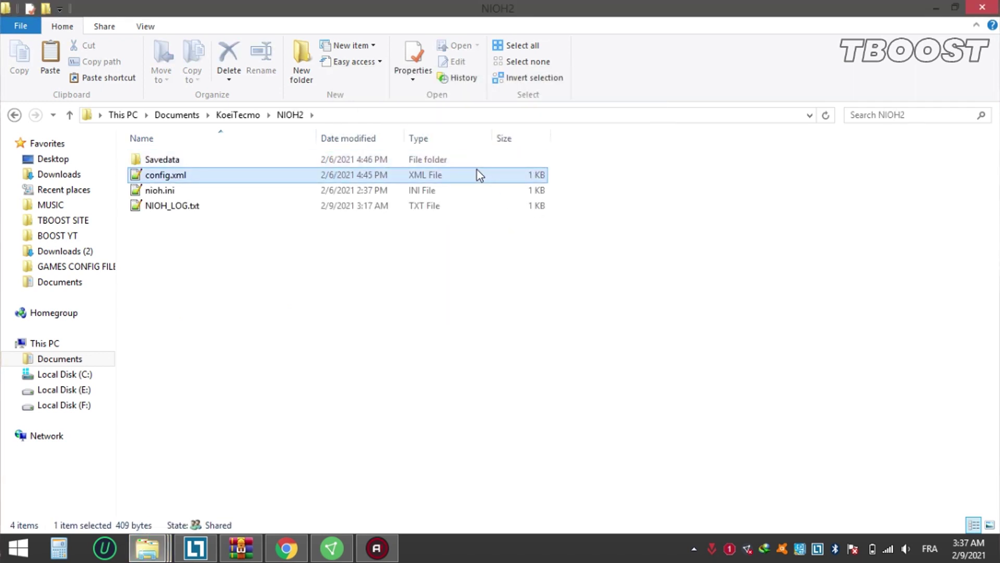
right_click(477, 170)
left_click(521, 523)
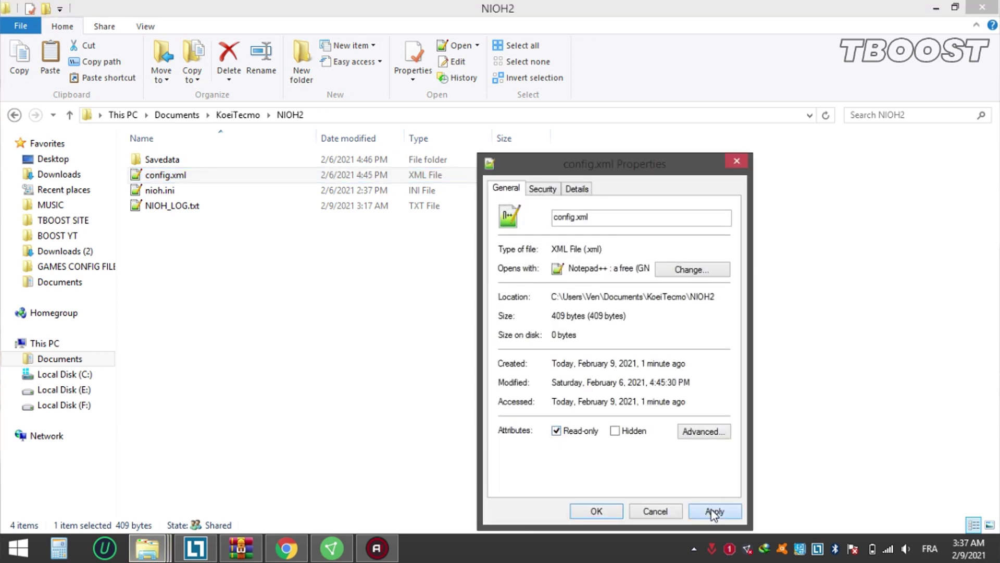
left_click(598, 514)
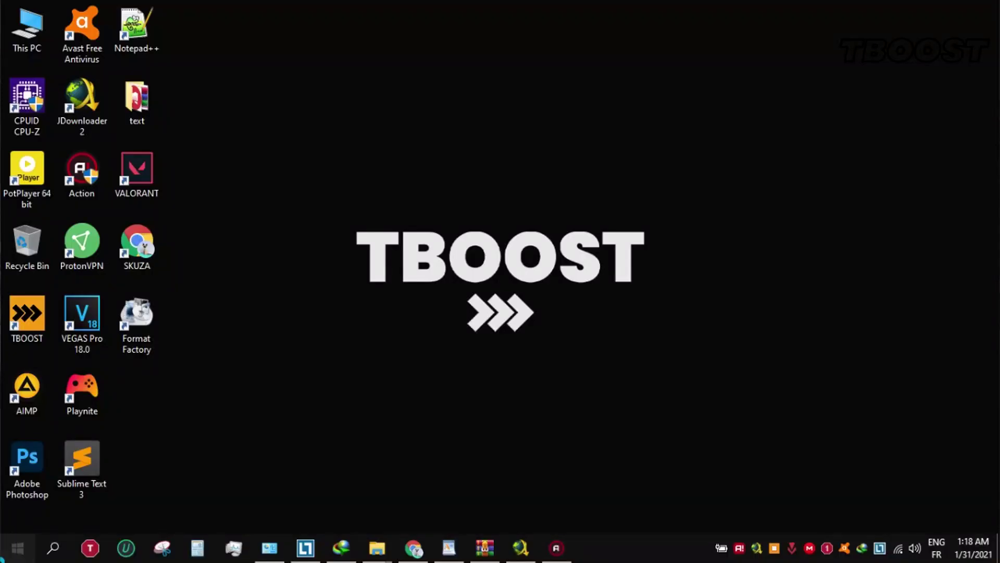
- Go to the Gaming section of Windows Settings from the Start menu
left_click(18, 547)
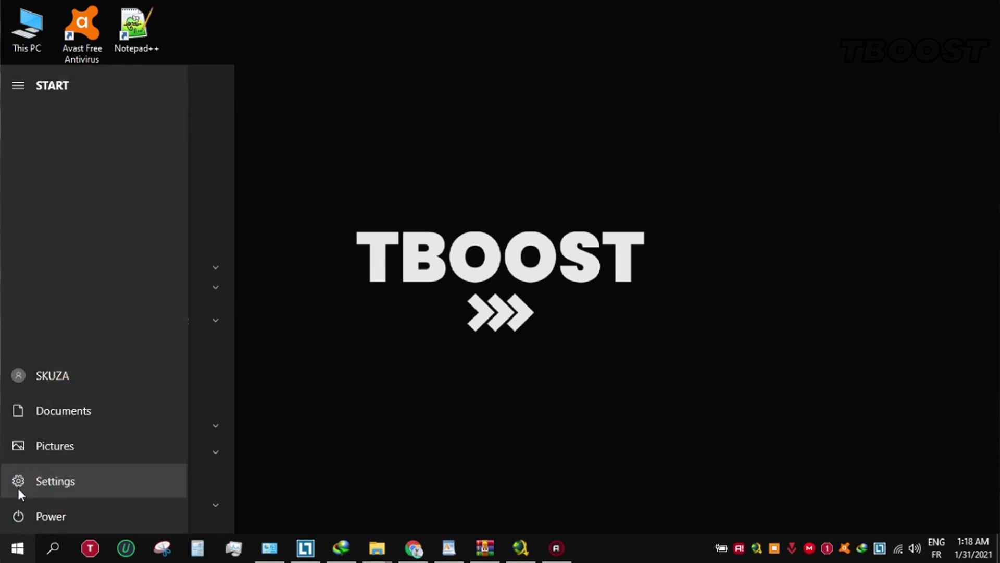
left_click(17, 489)
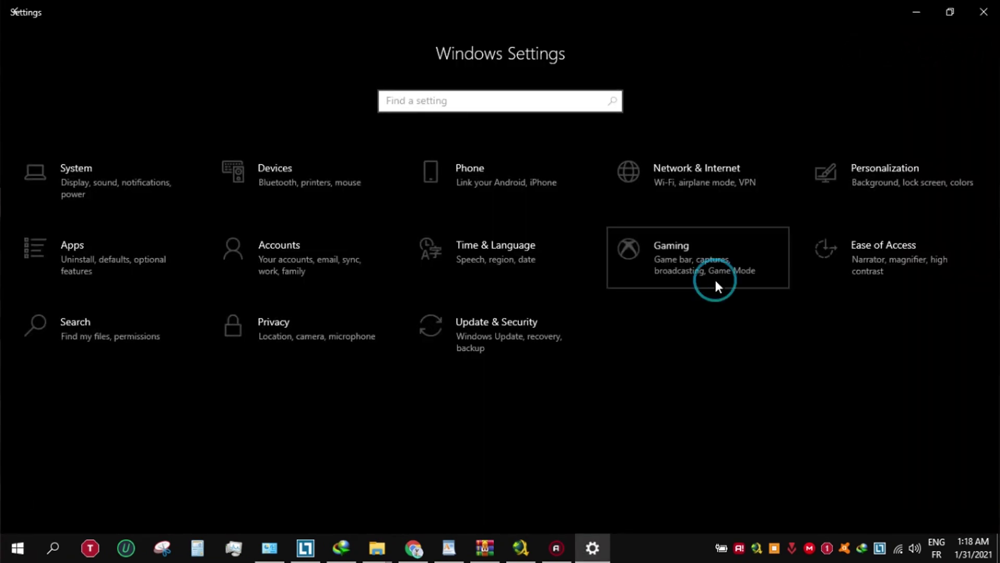
left_click(716, 281)
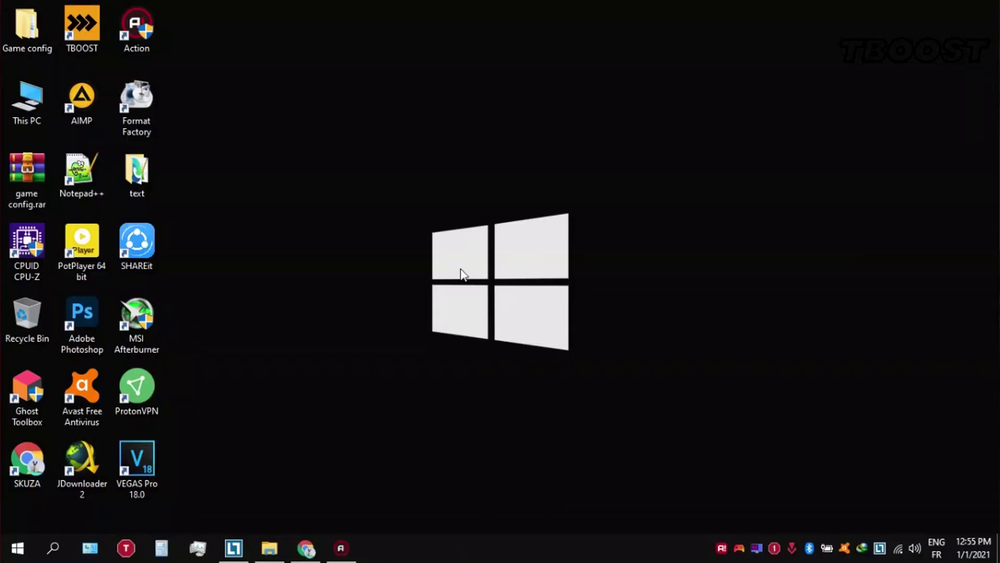
- Open Ultimate Perofrmance Command.txt from Game config > Optimizations
double_click(35, 18)
double_click(251, 178)
left_click(251, 178)
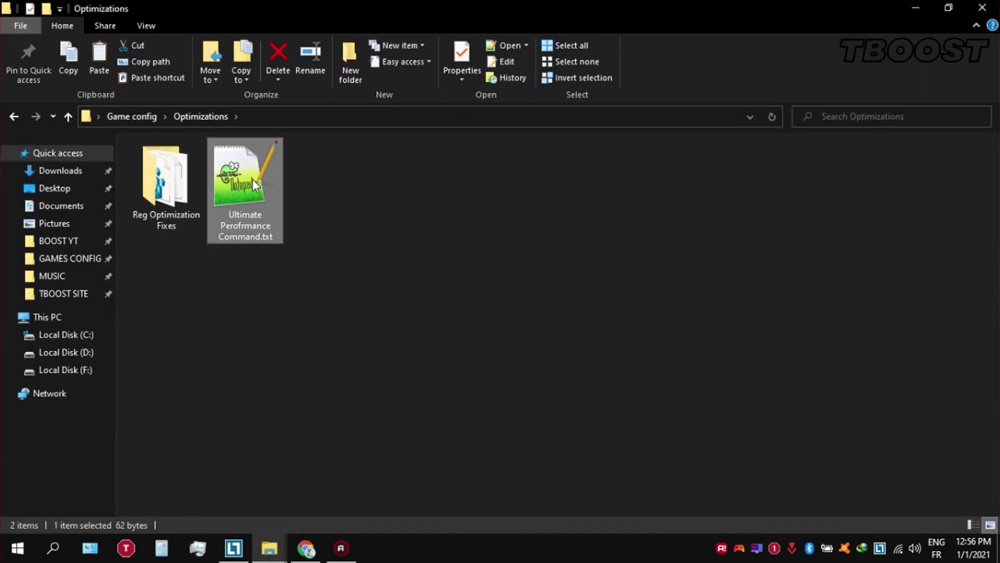
double_click(252, 179)
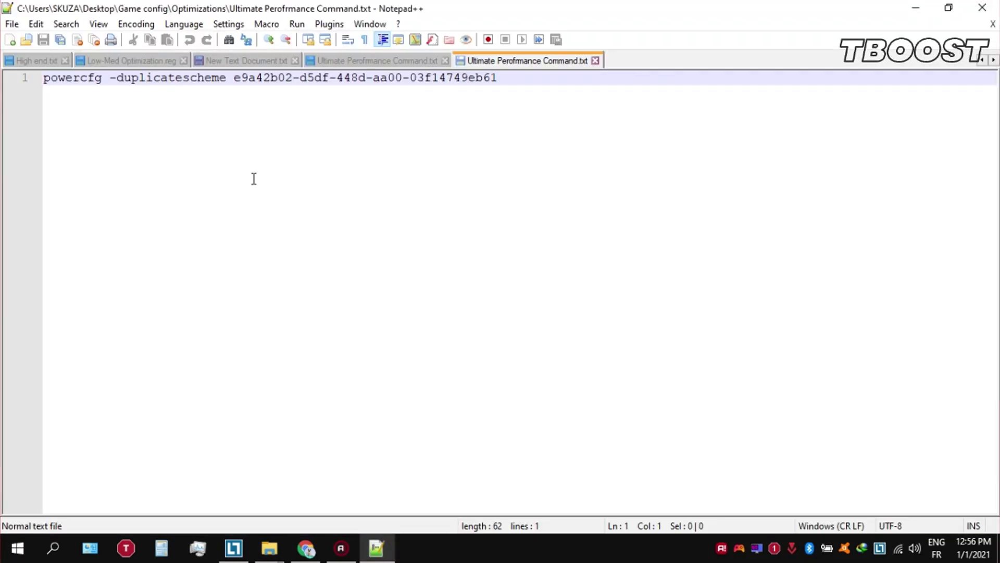
- Copy the whole powercfg -duplicatescheme line and search Start for cmd
key("ctrl+a")
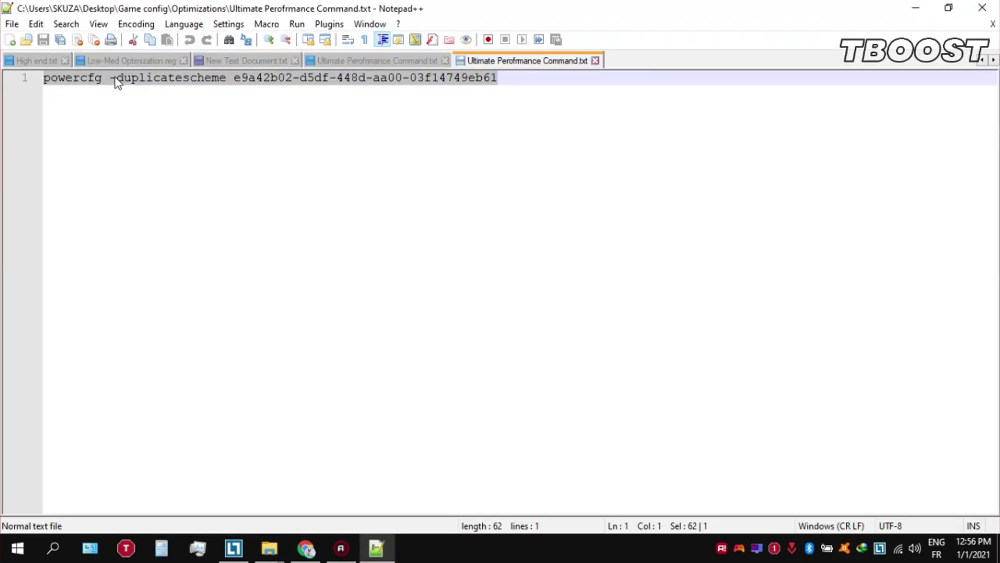
right_click(114, 77)
left_click(248, 102)
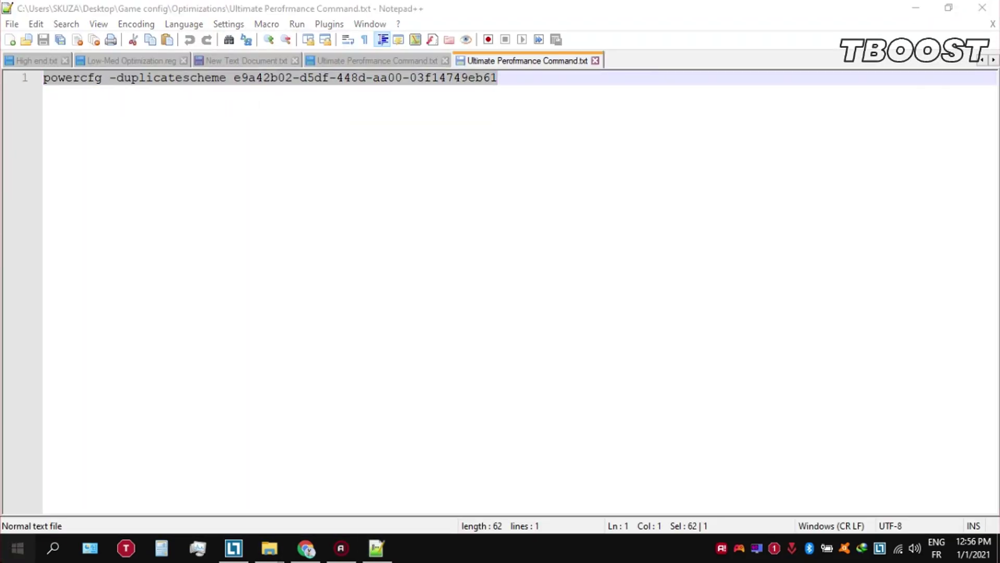
key("super")
type("cmd")
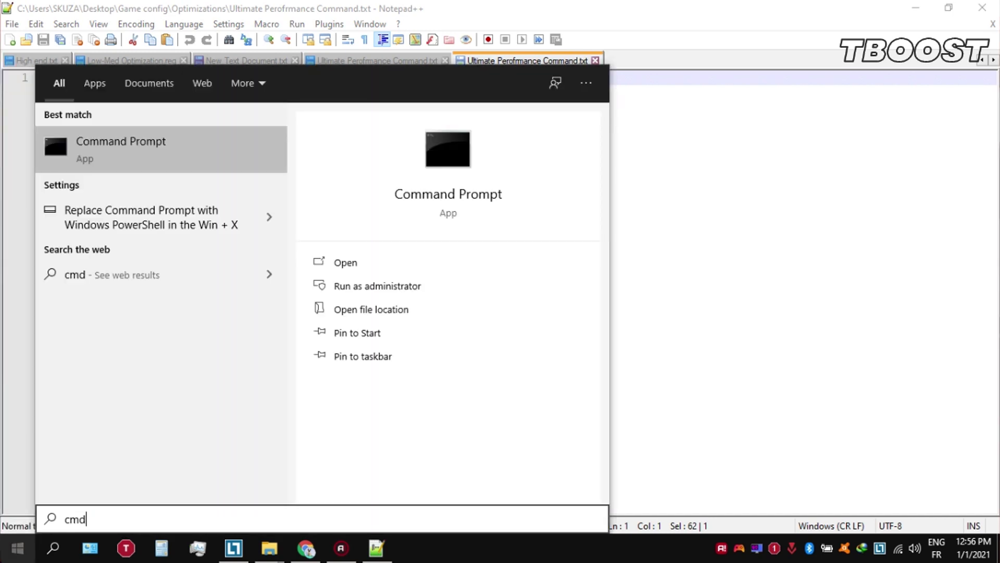
- Paste and run the powercfg command in an administrator Command Prompt, then close it
right_click(148, 142)
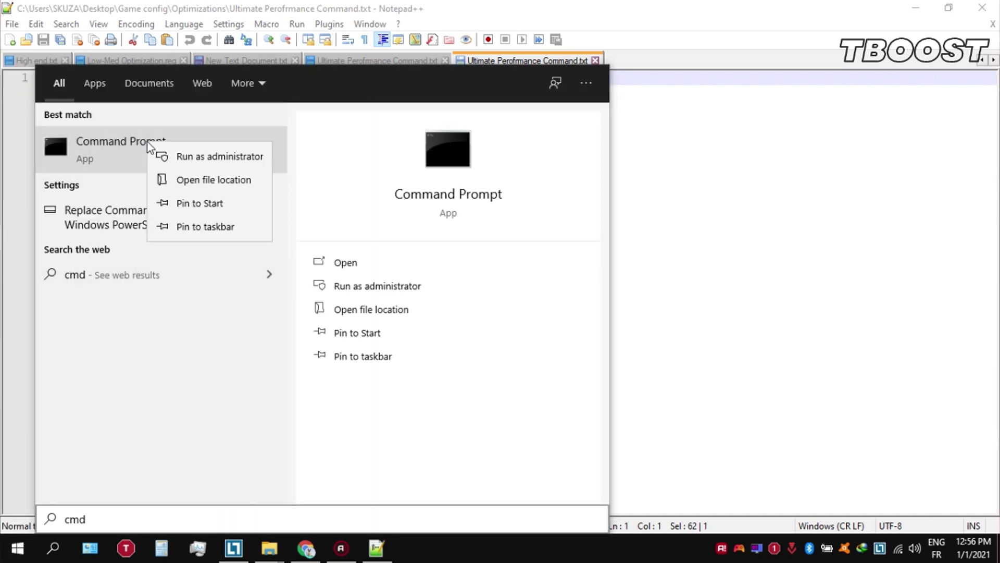
left_click(234, 154)
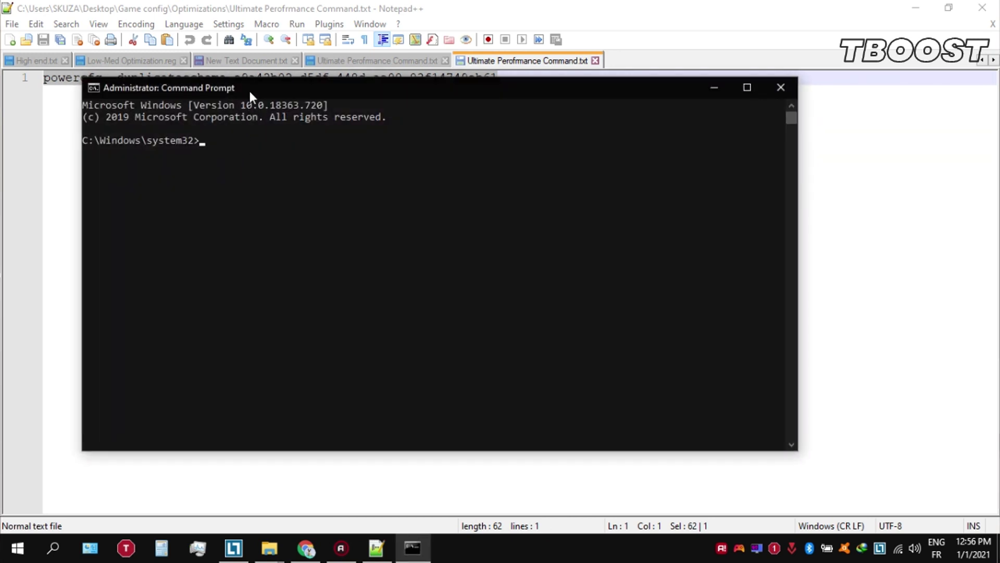
right_click(249, 89)
mouse_move(348, 201)
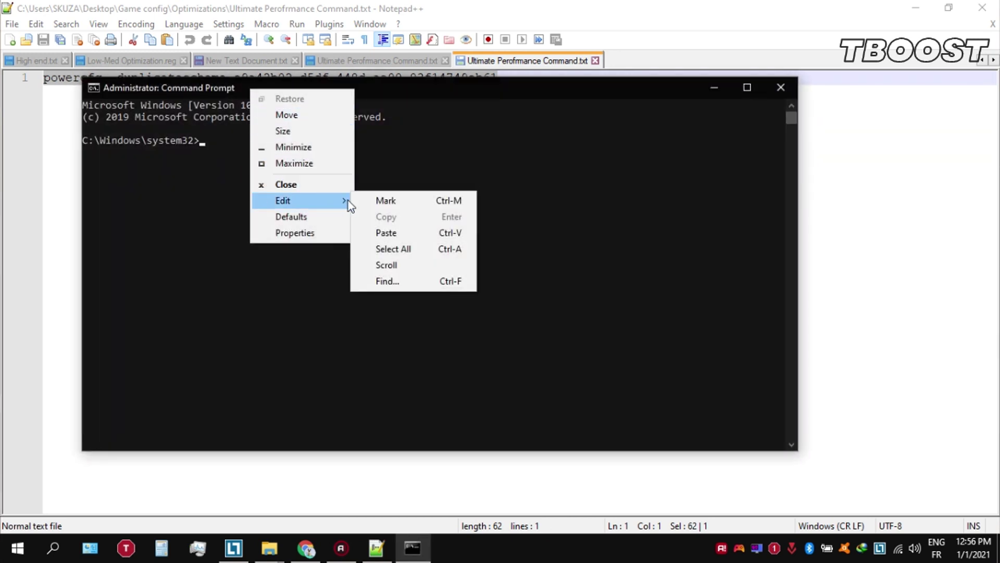
left_click(386, 232)
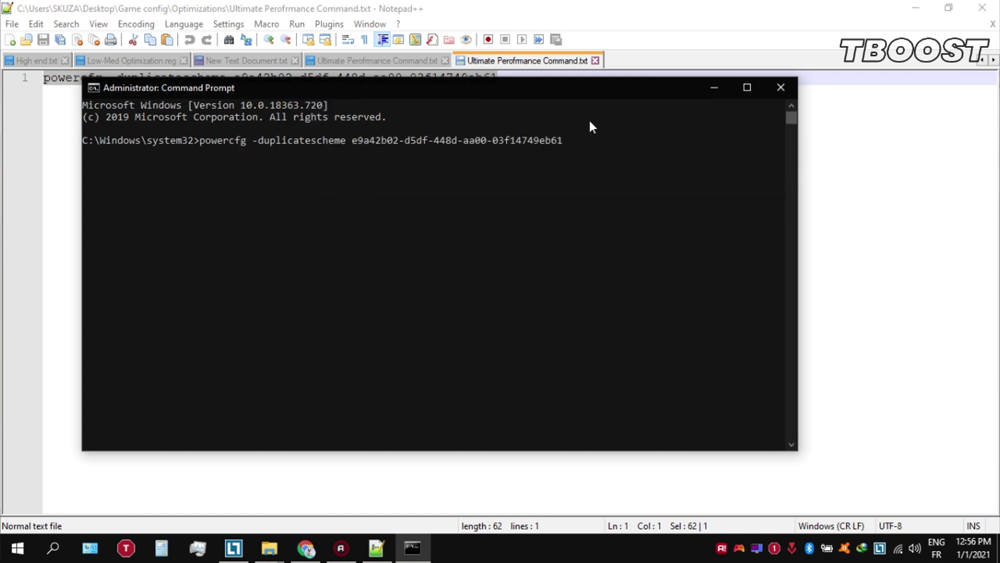
key("Return")
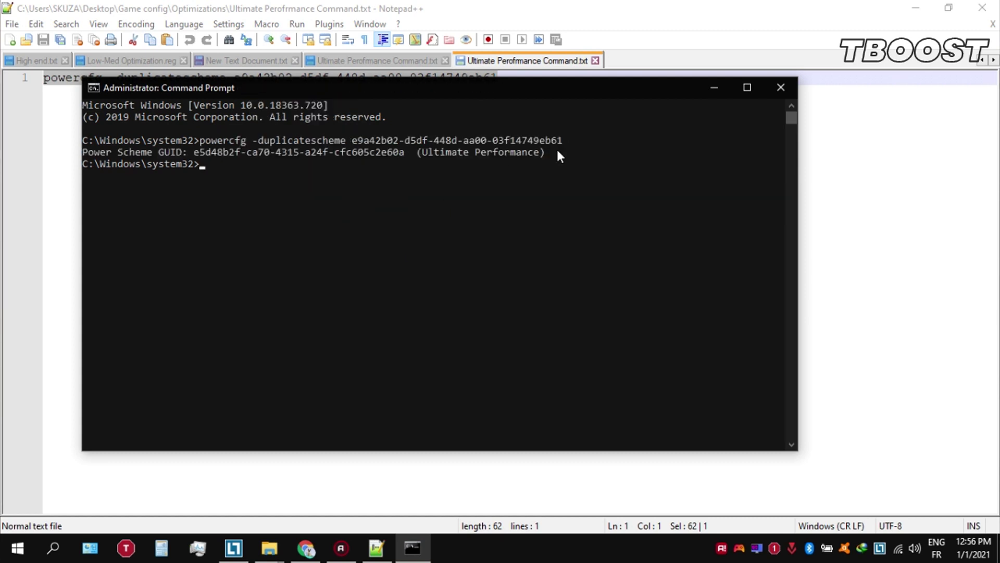
left_click(780, 88)
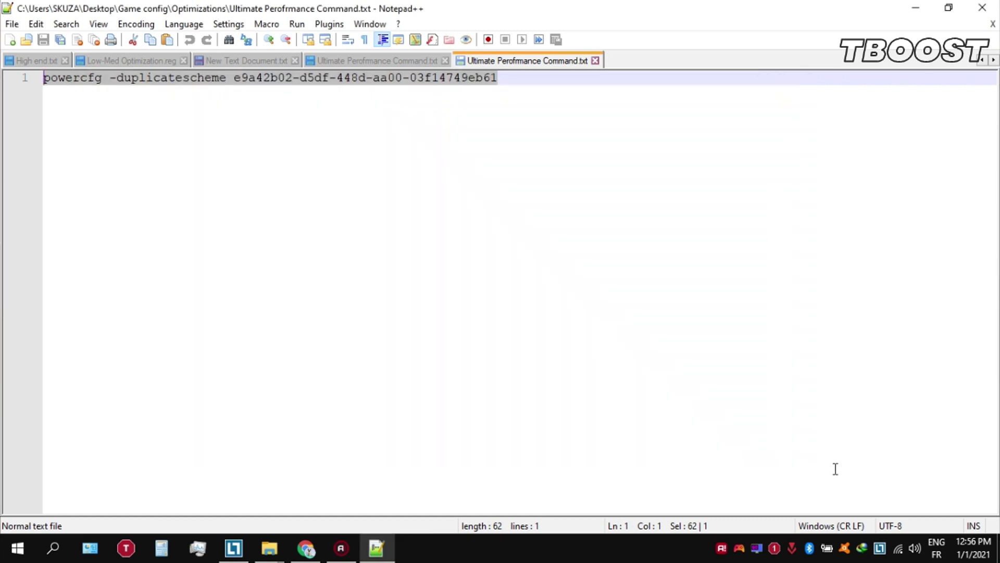
right_click(829, 542)
- Open Power Options from the battery tray icon's menu to check the active plan
left_click(848, 514)
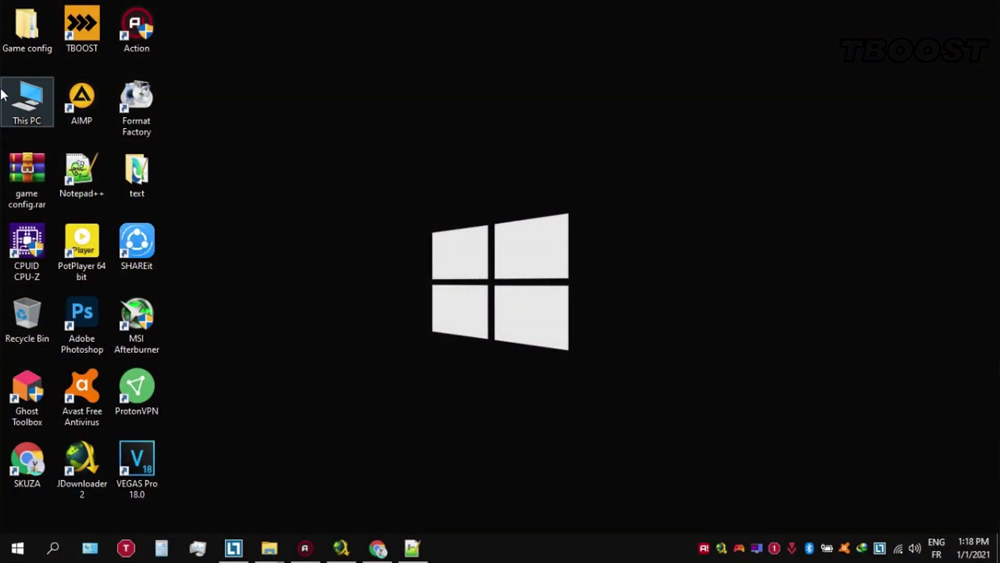
- Go to Game config > Optimizations > Reg Optimization Fixes and select the .reg files
double_click(21, 36)
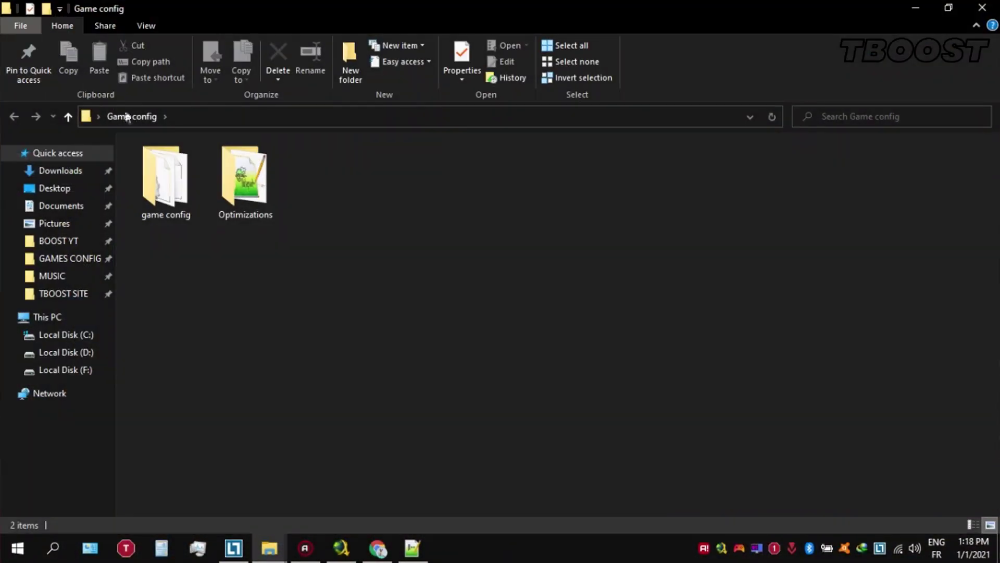
double_click(254, 168)
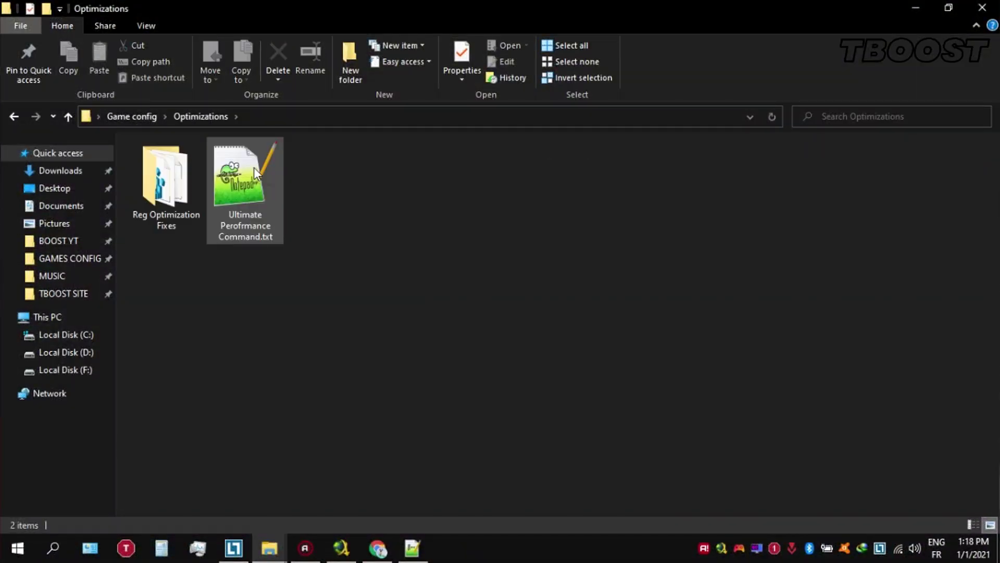
double_click(175, 180)
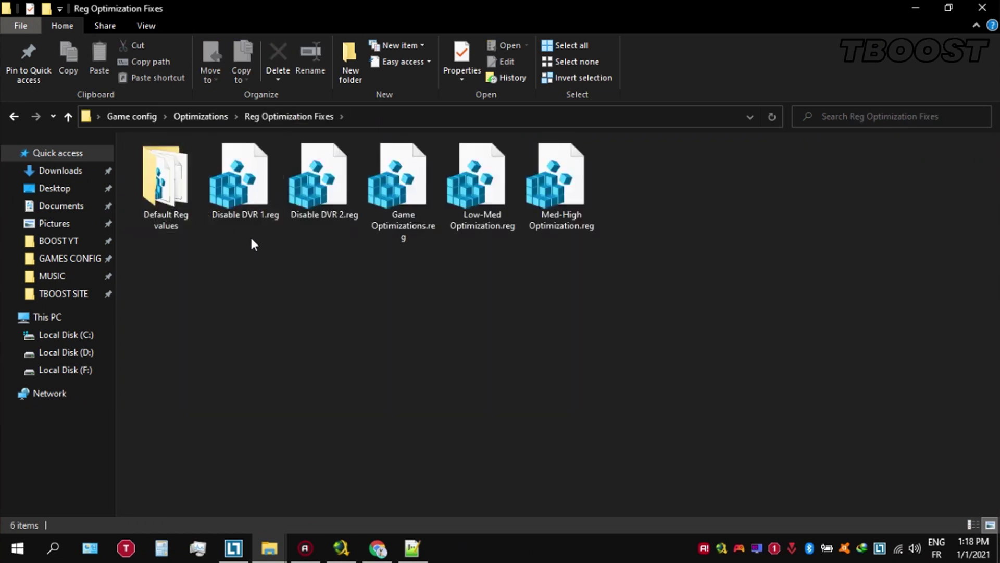
left_click(257, 202)
left_click(594, 162, "shift")
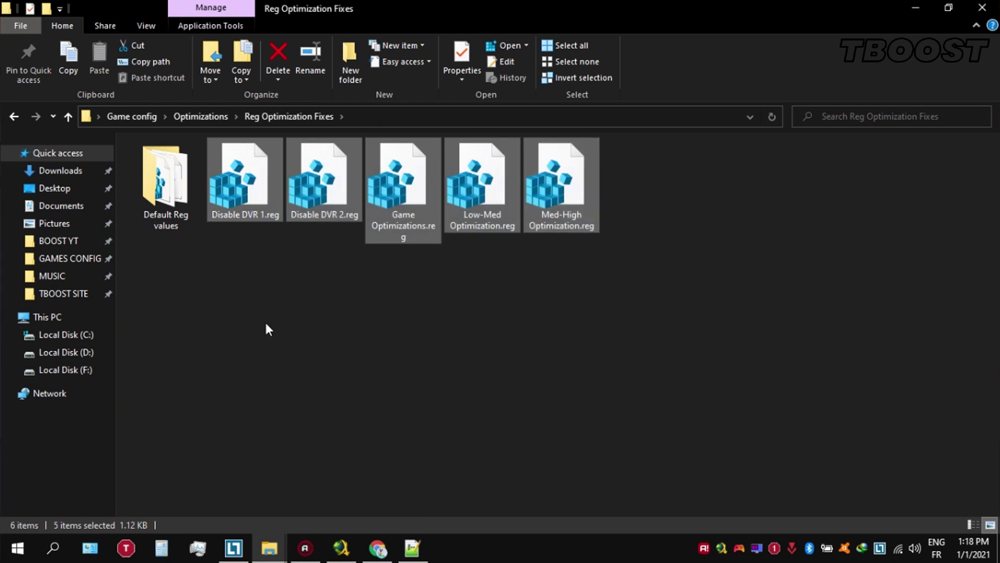
- Merge Disable DVR 1, Disable DVR 2, Game Optimizations and Low-Med Optimization into the registry
double_click(251, 193)
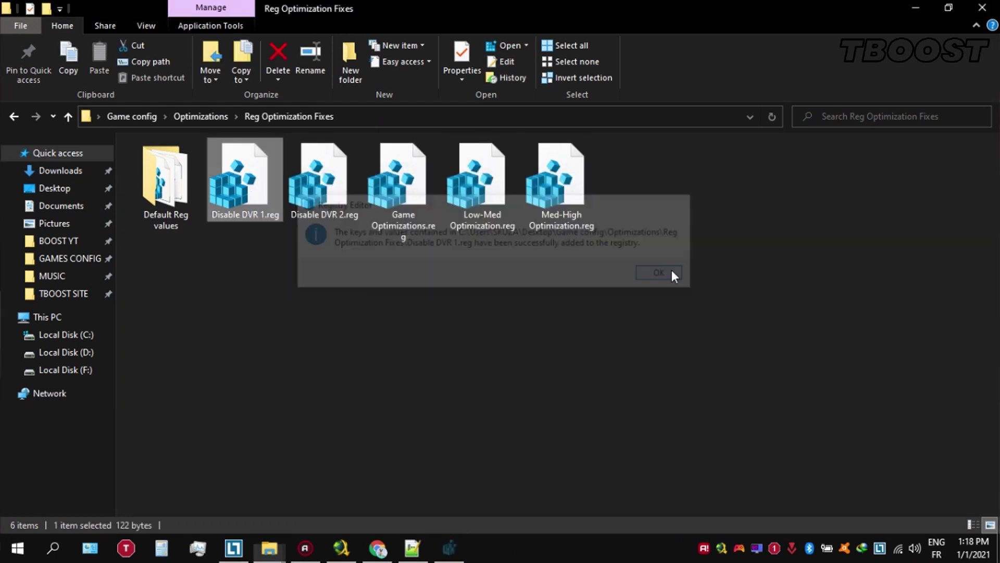
double_click(343, 203)
left_click(599, 296)
left_click(638, 273)
double_click(420, 201)
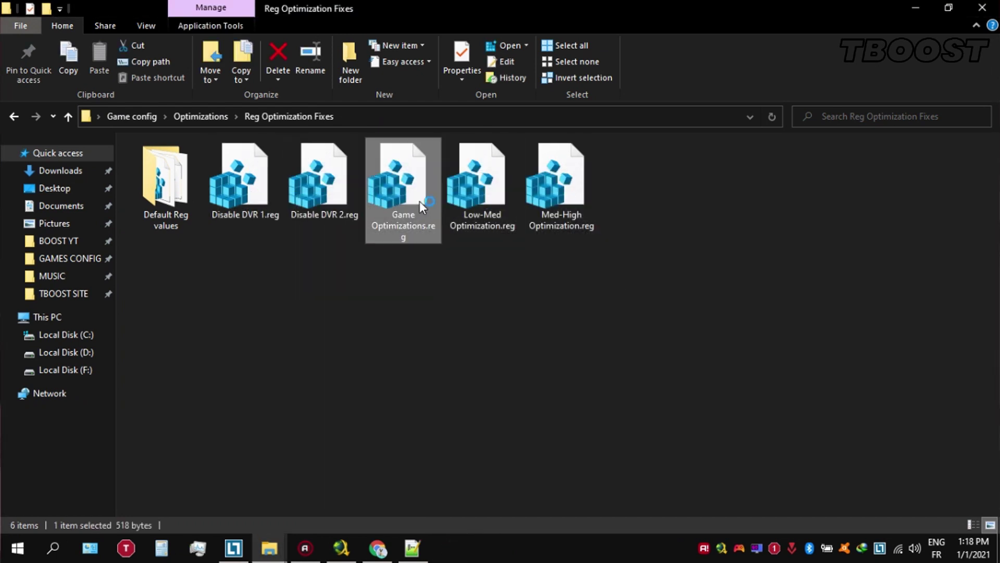
left_click(609, 295)
left_click(667, 276)
double_click(507, 213)
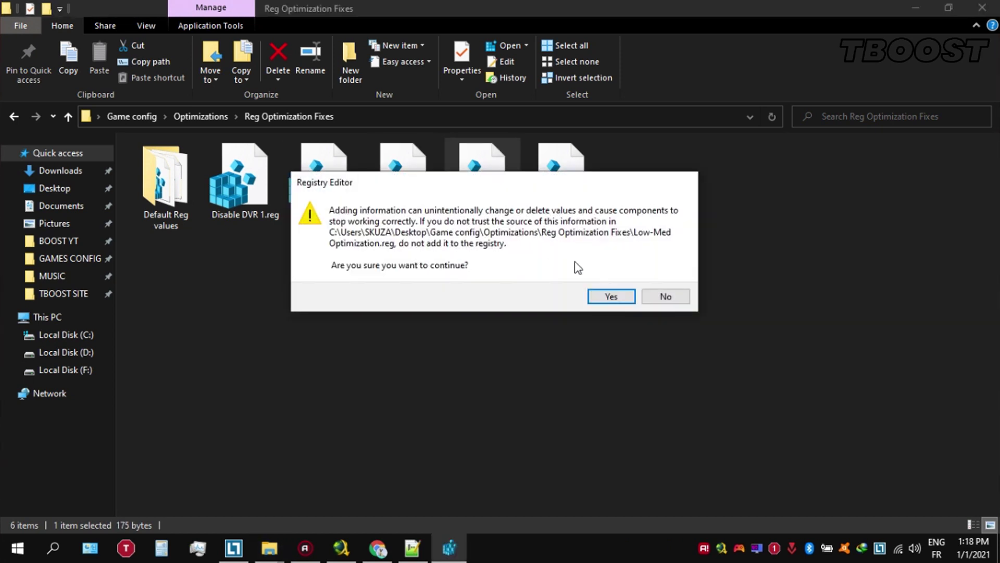
left_click(613, 296)
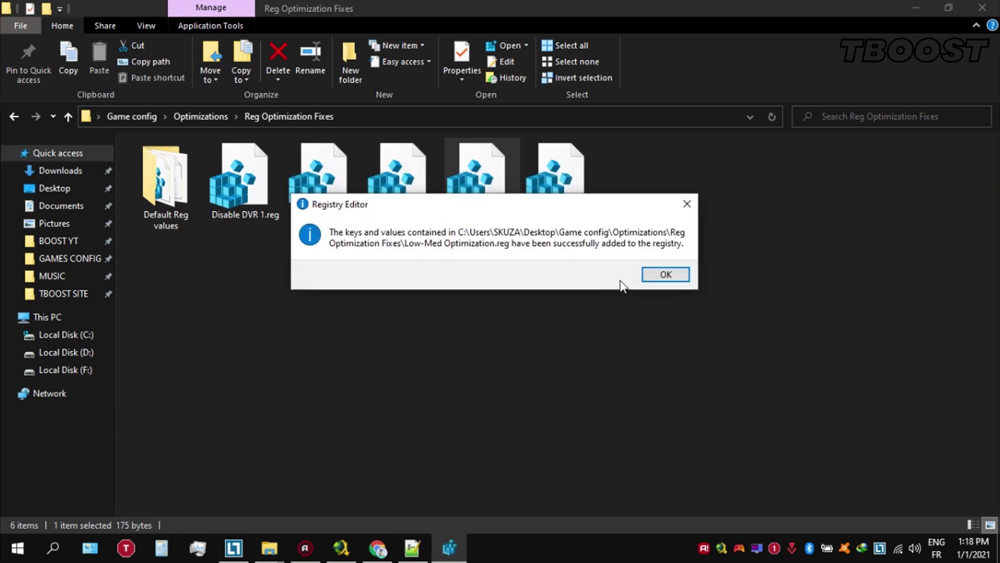
left_click(655, 273)
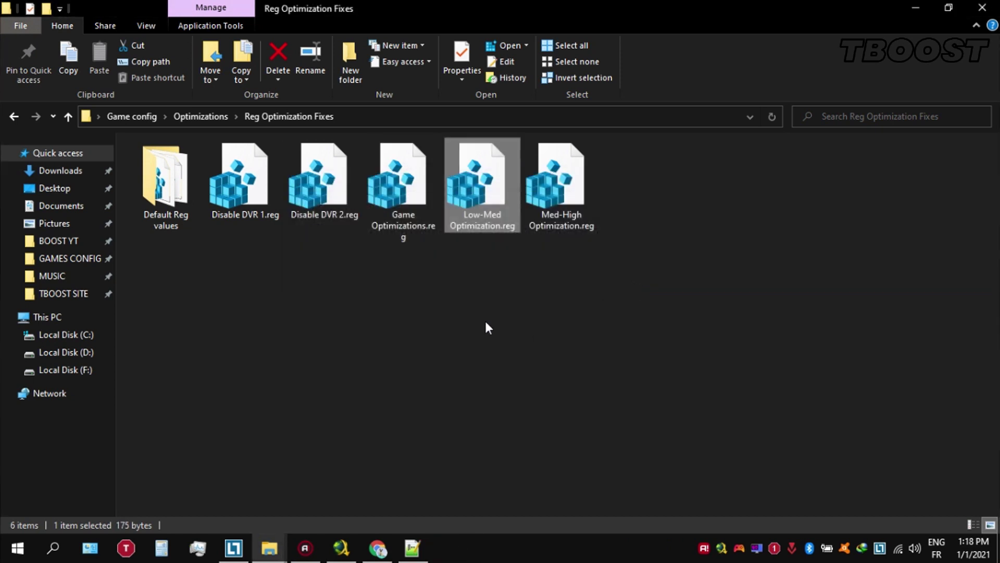
- Look over the four Re-Enable files in Default Reg values, then return to Reg Optimization Fixes
double_click(187, 198)
left_click_drag(161, 262, 466, 159)
left_click(465, 173)
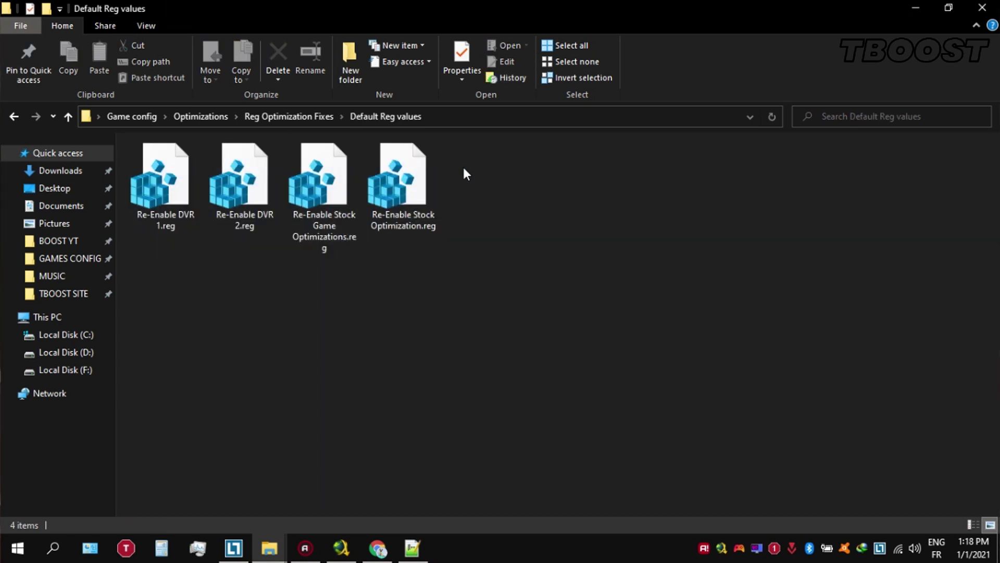
left_click(290, 116)
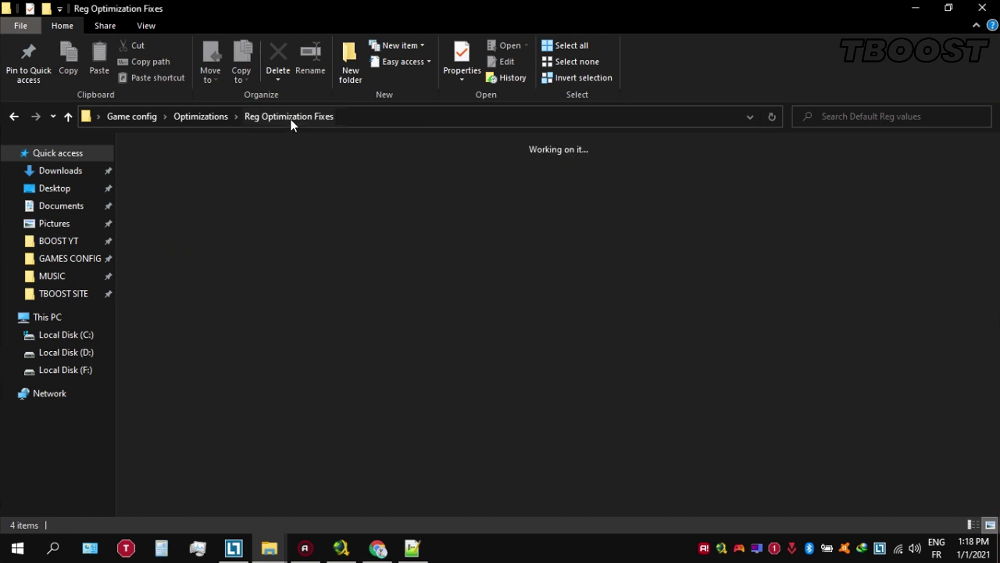